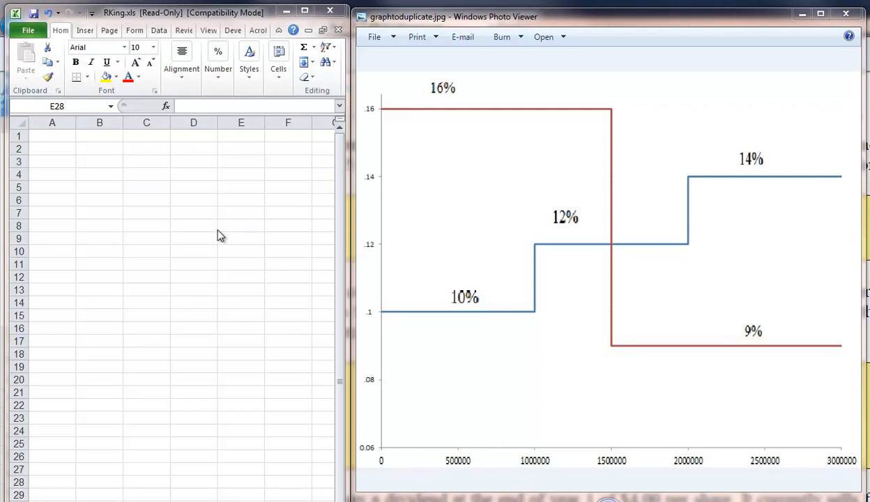
Enter the header "$ Funding" in cell A1 and the value 0 in A2
{"action": "left_click", "coordinate": [61, 136]}
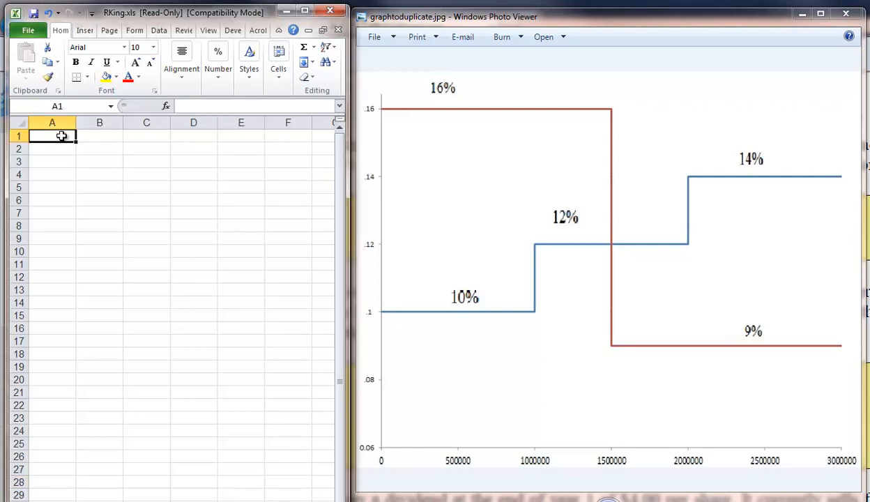
{"action": "type", "text": "$"}
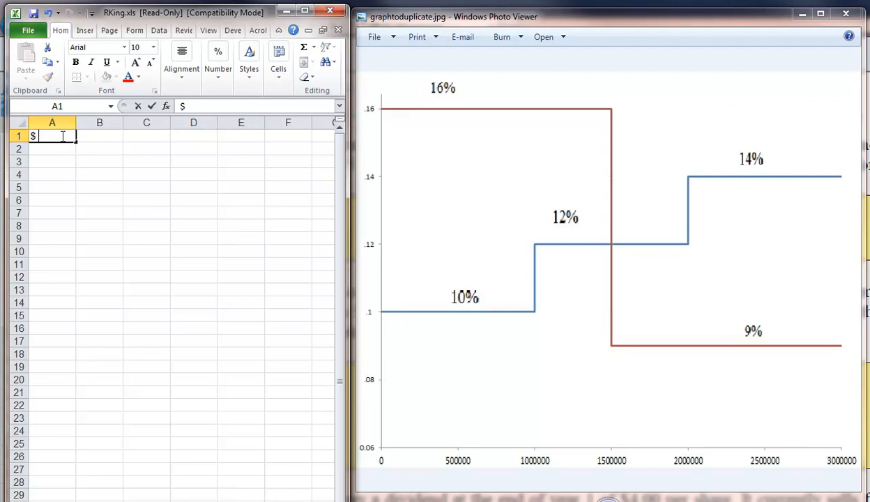
{"action": "type", "text": " Funding"}
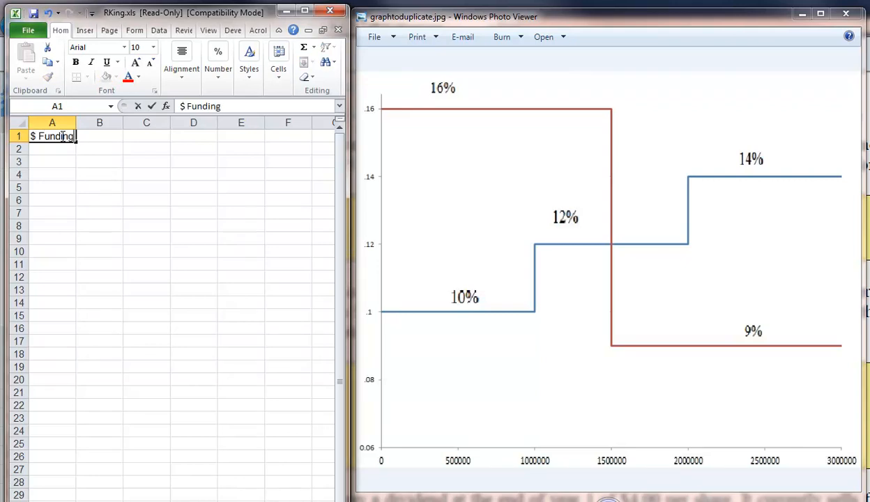
{"action": "key", "text": "Return"}
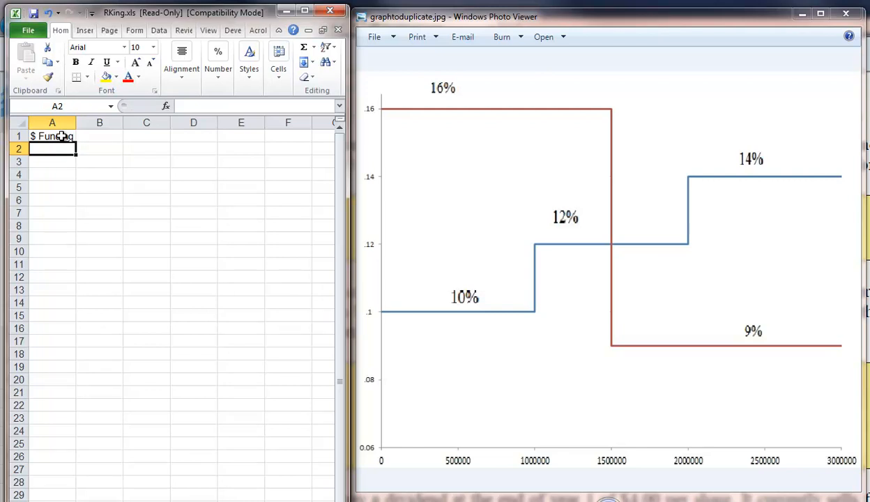
{"action": "type", "text": "0"}
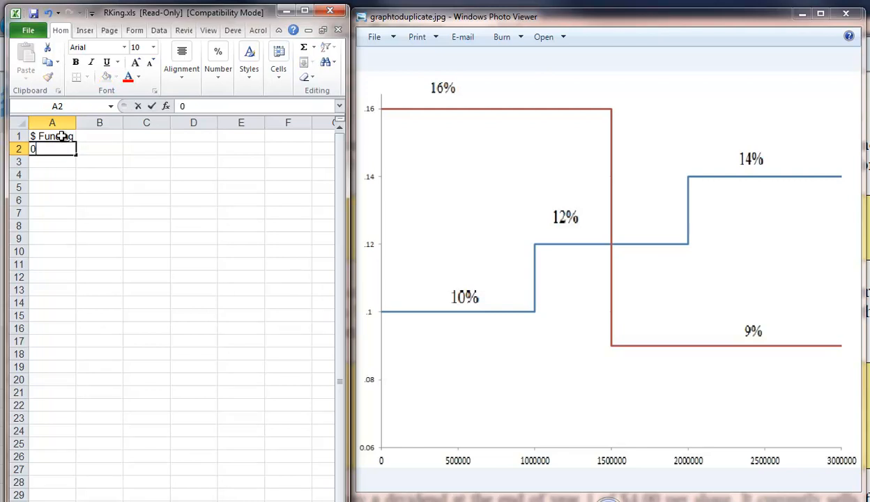
{"action": "key", "text": "Return"}
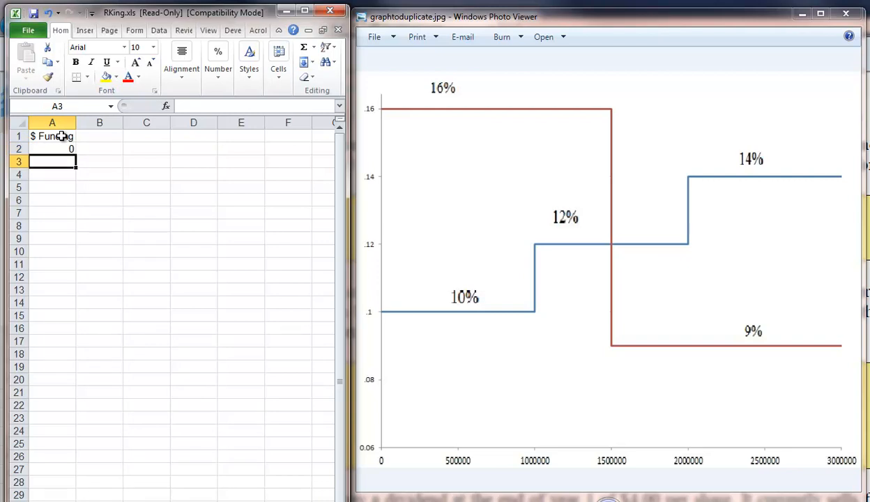
Fill the $ Funding column with 1000000 in A3 and A4 and 1500000 in A5 and A6
{"action": "type", "text": "1000000"}
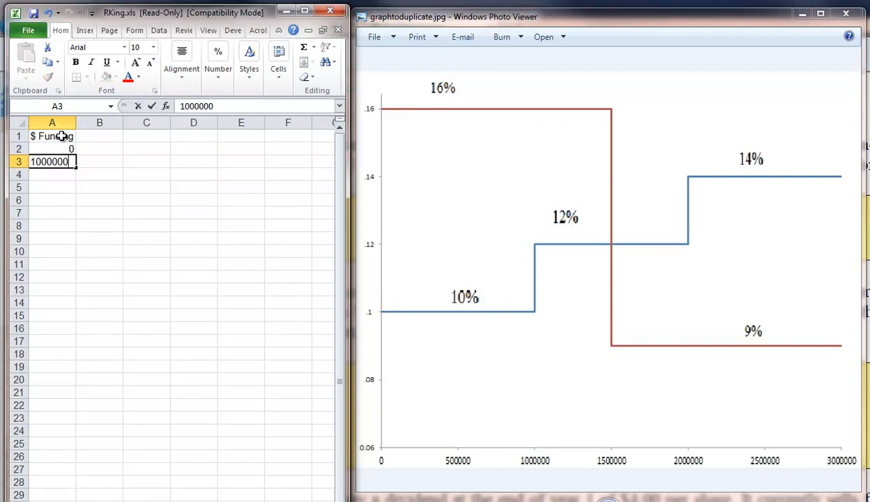
{"action": "key", "text": "Return"}
{"action": "type", "text": "100"}
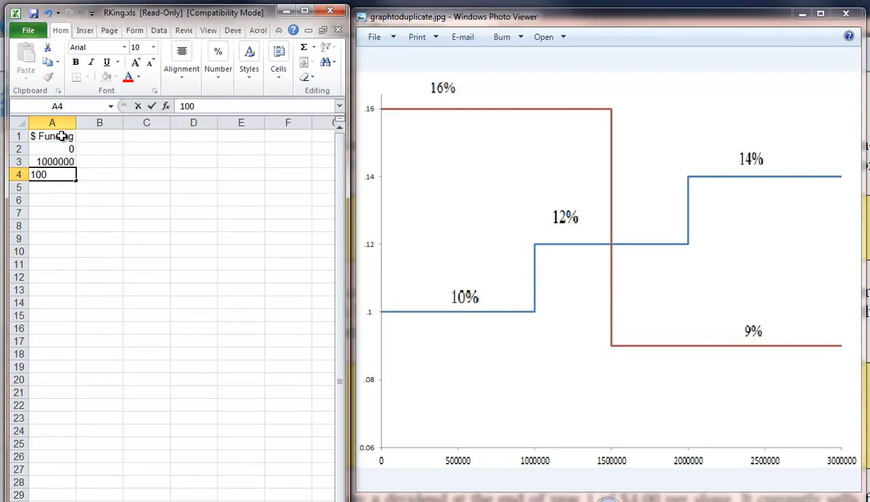
{"action": "type", "text": "0000"}
{"action": "key", "text": "Return"}
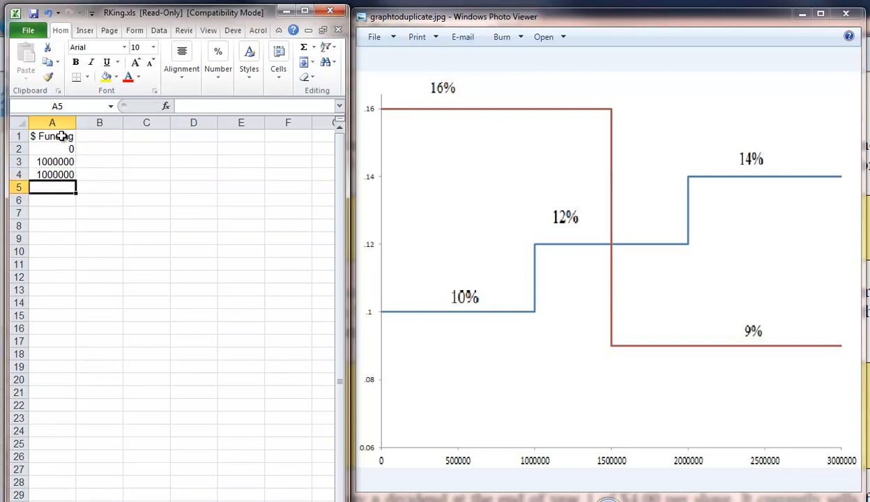
{"action": "type", "text": "1500000"}
{"action": "key", "text": "Return"}
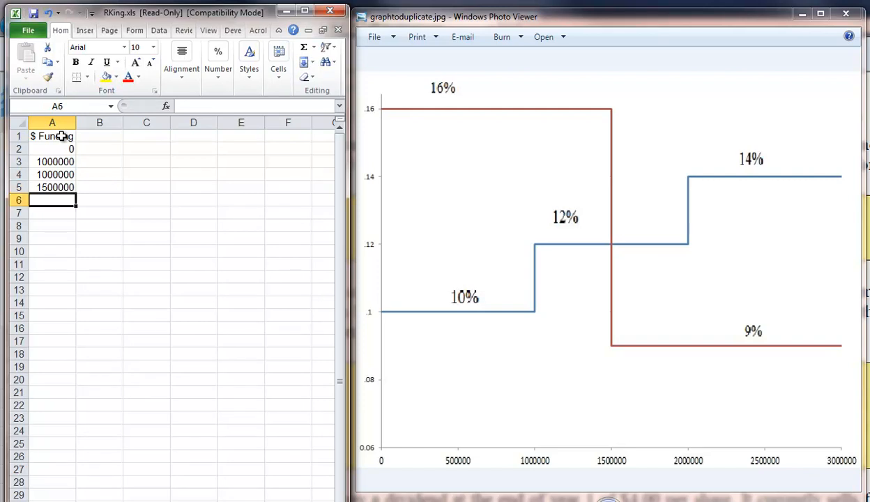
{"action": "type", "text": "1500000"}
{"action": "key", "text": "Return"}
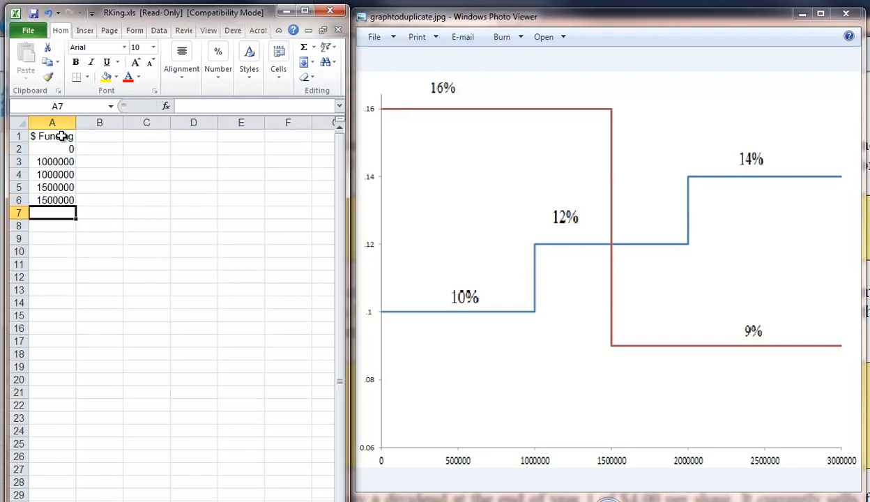
Complete the $ Funding column with 2000000 in A7 and A8 and 3000000 in A9
{"action": "type", "text": "2000000"}
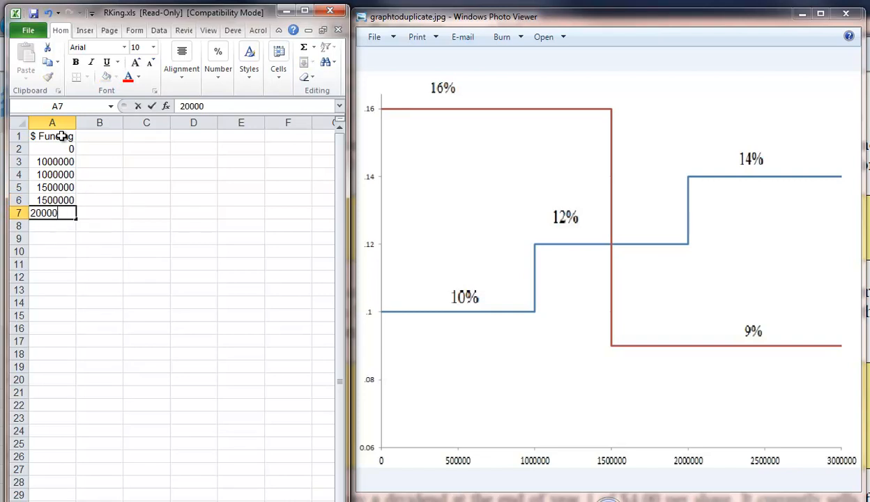
{"action": "key", "text": "Return"}
{"action": "type", "text": "2000000"}
{"action": "key", "text": "Return"}
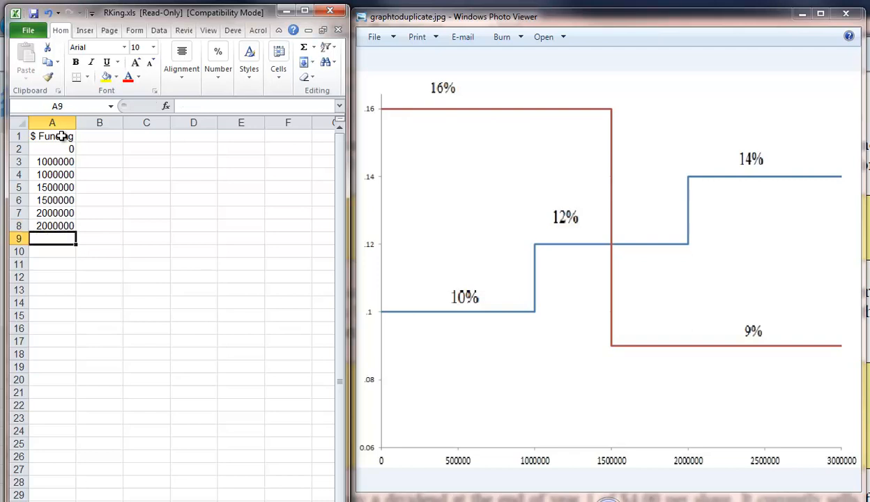
{"action": "type", "text": "3000000"}
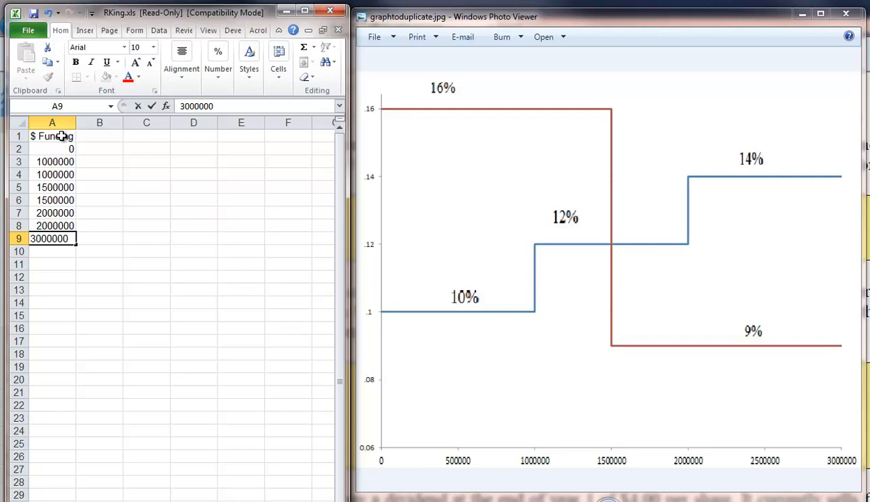
{"action": "key", "text": "Tab"}
Enter the column headers "MCC" in B1 and "los" in C1
{"action": "key", "text": "Up"}
{"action": "key", "text": "Up"}
{"action": "key", "text": "Up"}
{"action": "key", "text": "Up"}
{"action": "key", "text": "Up"}
{"action": "key", "text": "Up"}
{"action": "key", "text": "Up"}
{"action": "key", "text": "Up"}
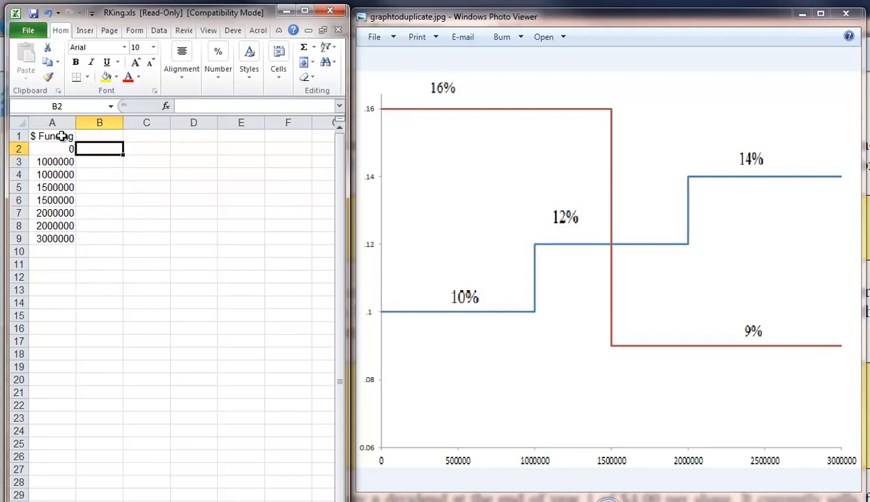
{"action": "type", "text": "MCC"}
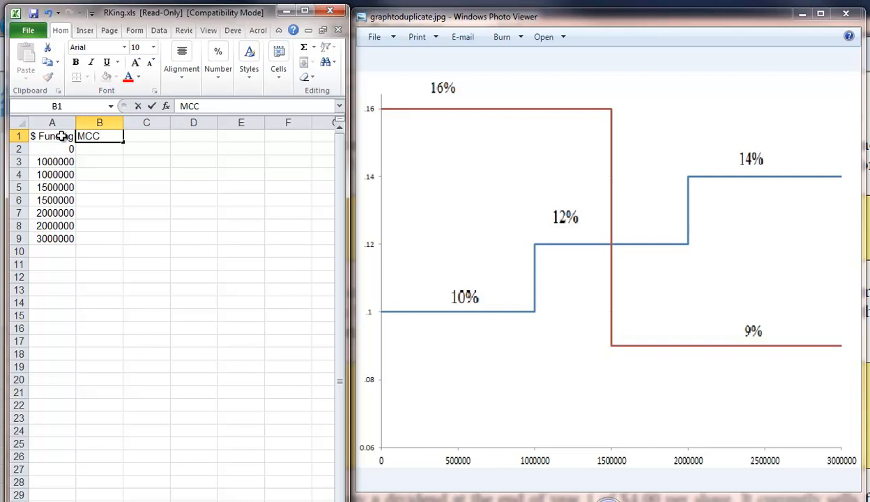
{"action": "key", "text": "Tab"}
{"action": "type", "text": "los"}
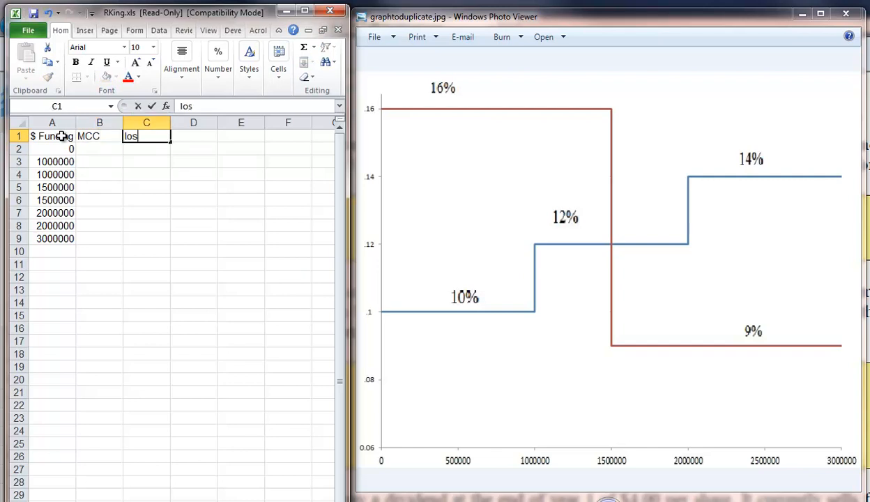
{"action": "key", "text": "Return"}
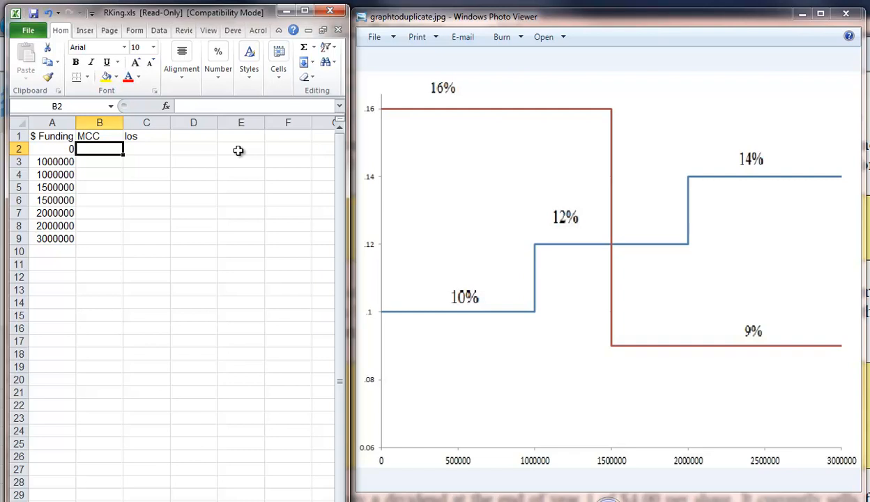
Enter the MCC value .1 in cells B2 and B3
{"action": "type", "text": ".1"}
{"action": "key", "text": "Return"}
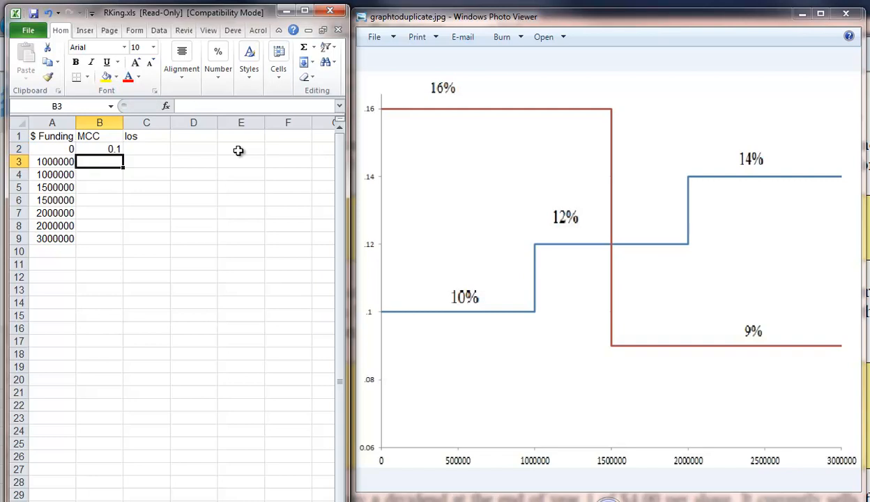
{"action": "type", "text": ".1"}
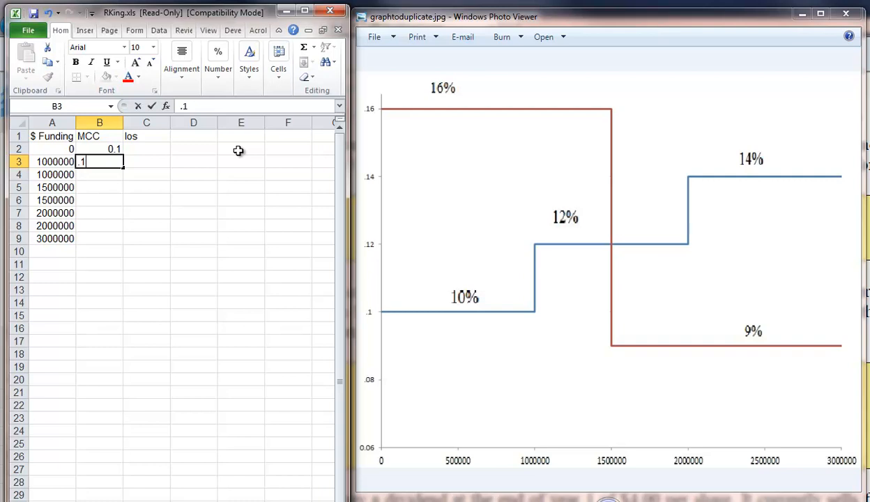
{"action": "key", "text": "Return"}
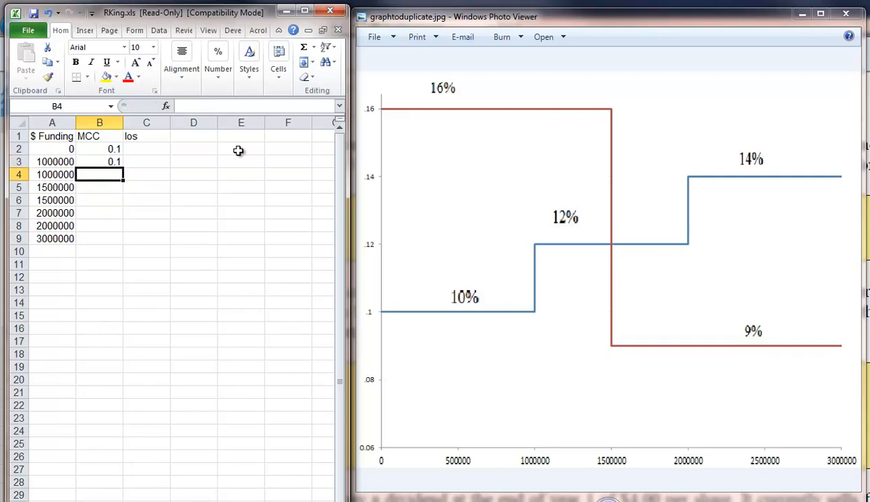
Enter the MCC value .12 in each of the cells B4 through B7
{"action": "type", "text": ".12"}
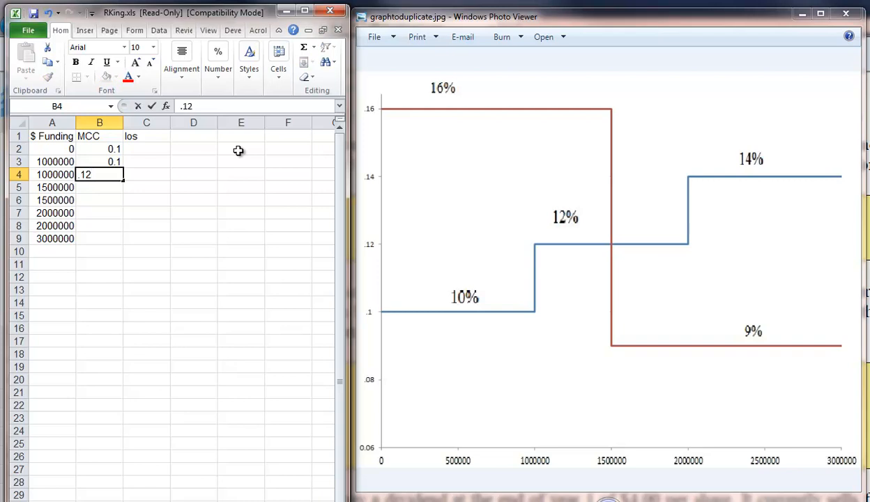
{"action": "key", "text": "Return"}
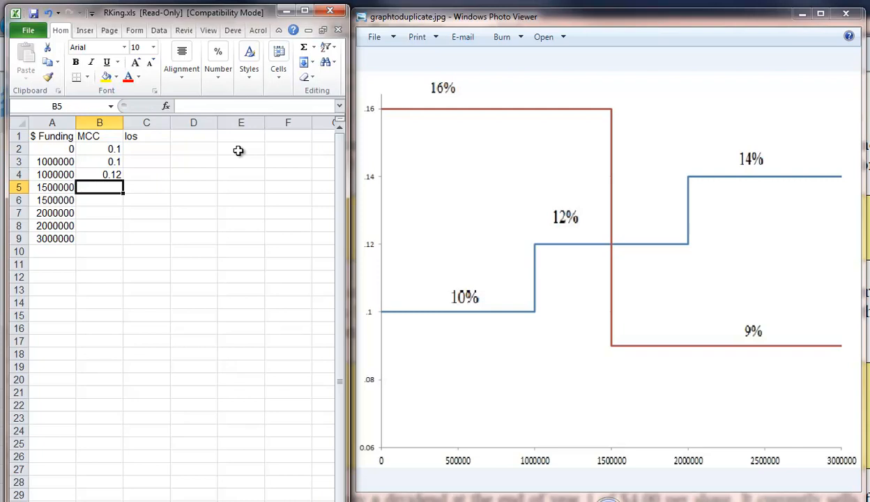
{"action": "type", "text": ".12"}
{"action": "key", "text": "Return"}
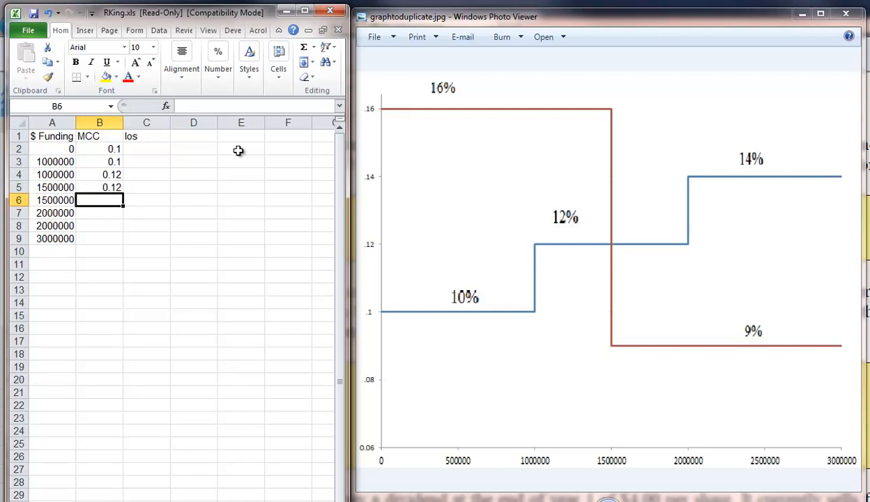
{"action": "type", "text": ".12"}
{"action": "key", "text": "Return"}
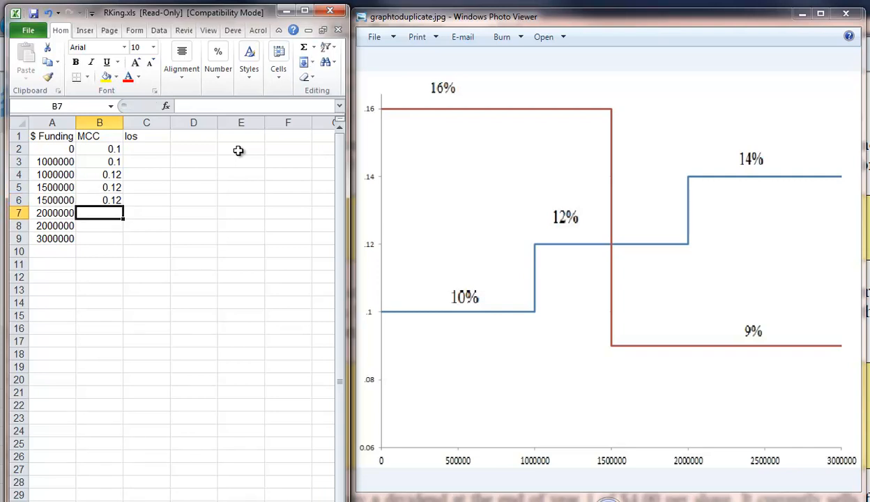
{"action": "type", "text": ".12"}
{"action": "key", "text": "Return"}
Enter the MCC value .14 in cells B8 and B9
{"action": "type", "text": ".14"}
{"action": "key", "text": "Return"}
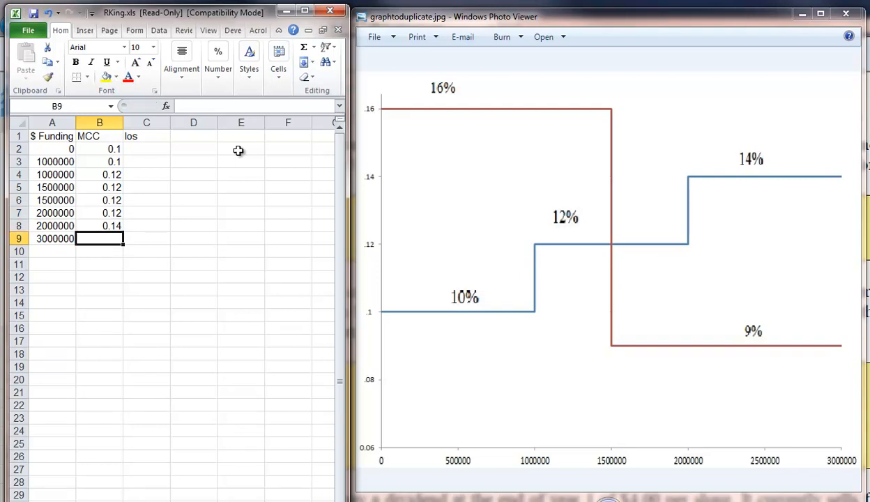
{"action": "type", "text": ".14"}
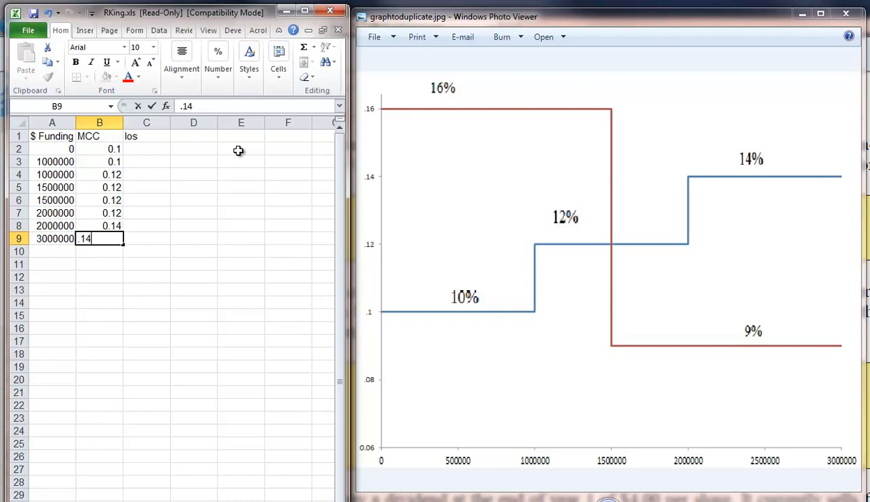
{"action": "key", "text": "Return"}
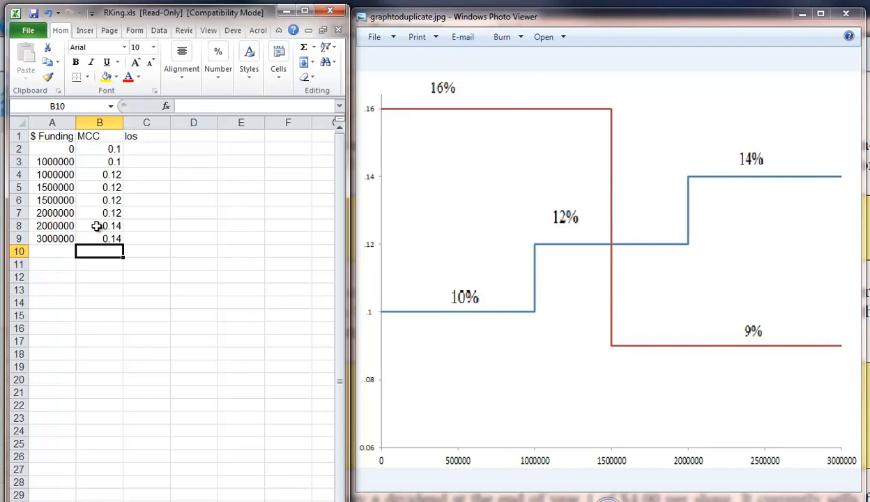
Enter .16 in each of the cells C2 through C5 of the third column
{"action": "left_click", "coordinate": [142, 151]}
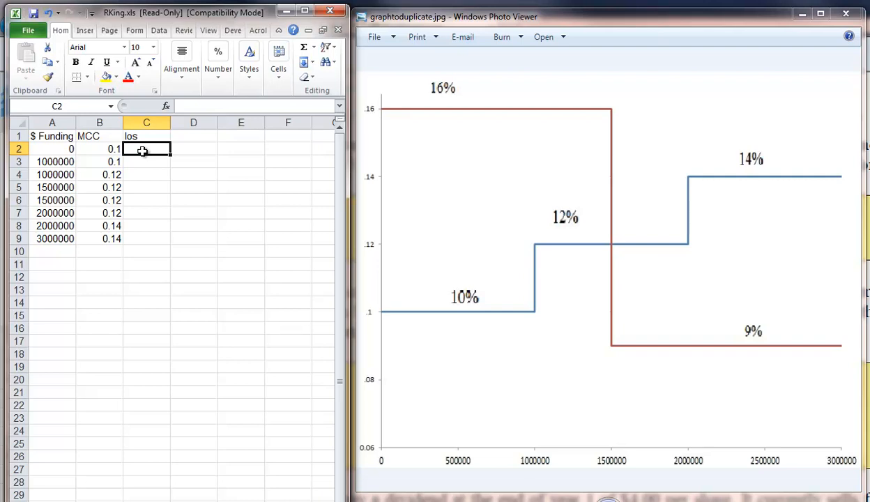
{"action": "type", "text": ".16"}
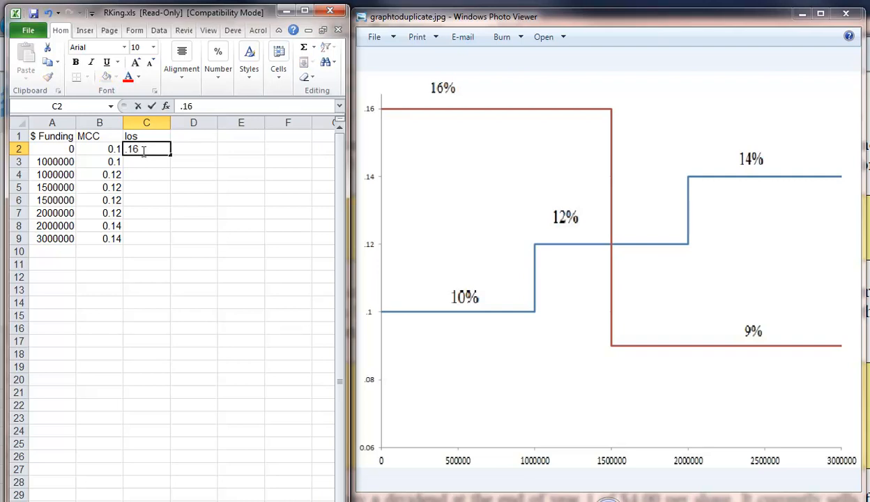
{"action": "key", "text": "Return"}
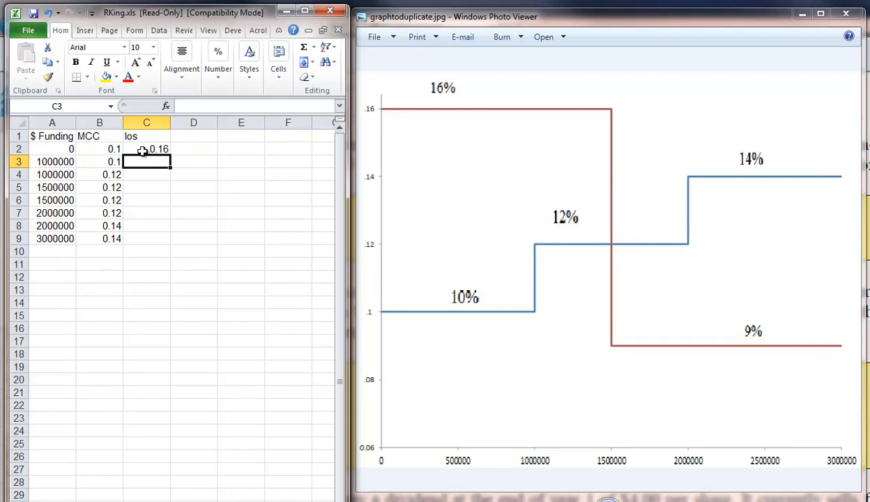
{"action": "type", "text": ".16"}
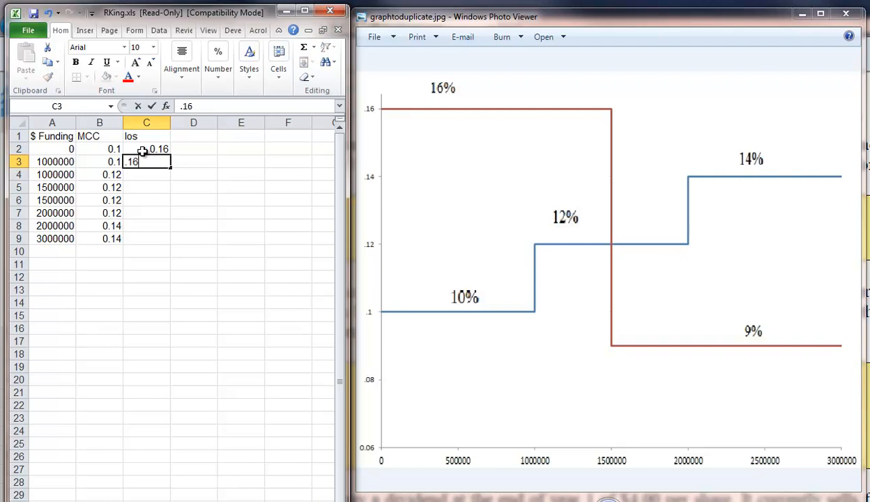
{"action": "key", "text": "Return"}
{"action": "type", "text": ".16"}
{"action": "key", "text": "Return"}
{"action": "type", "text": ".16"}
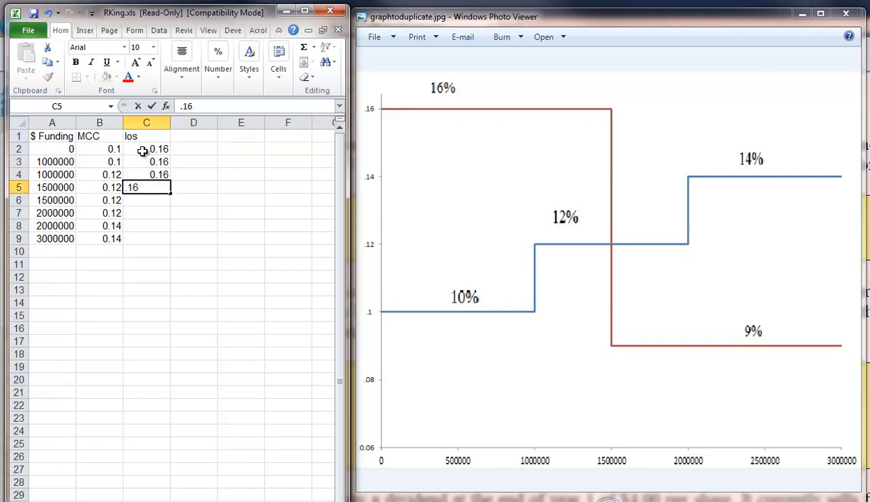
{"action": "key", "text": "Return"}
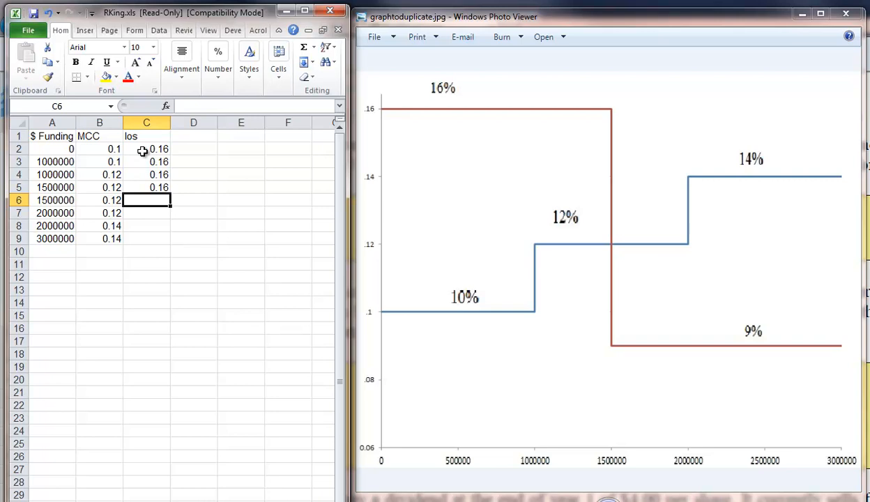
Enter .09 in each of the cells C6 through C9 of the Ios column
{"action": "type", "text": ".09"}
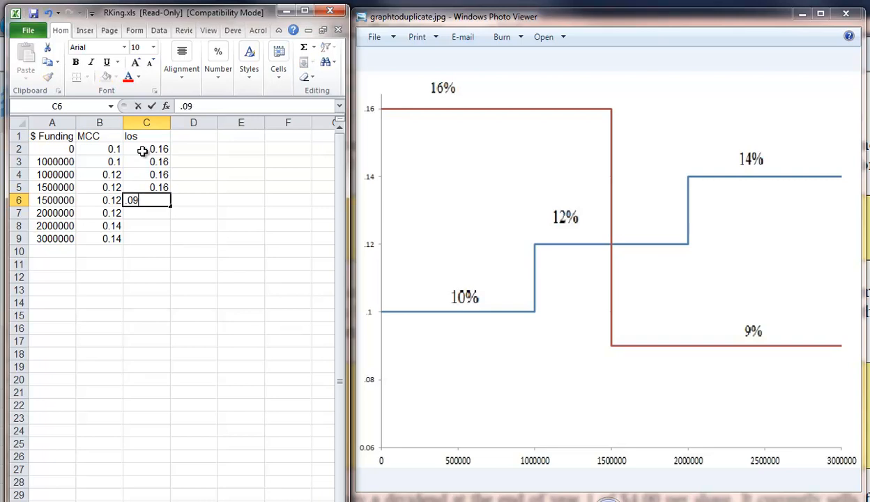
{"action": "key", "text": "Return"}
{"action": "type", "text": ".09"}
{"action": "key", "text": "Return"}
{"action": "type", "text": ".09"}
{"action": "key", "text": "Return"}
{"action": "type", "text": ".0"}
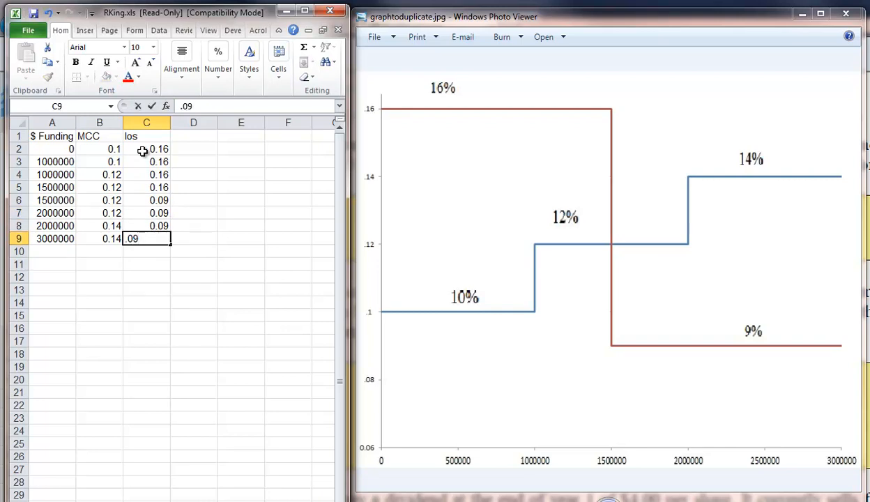
{"action": "key", "text": "Return"}
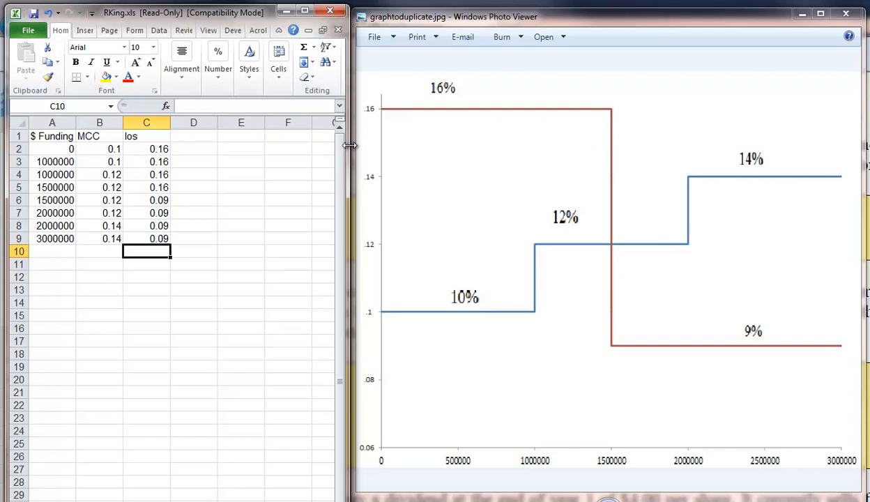
Widen the worksheet window and insert a scatter chart with straight lines and no markers from the funding, MCC and Ios data
{"action": "left_click_drag", "start_coordinate": [349, 146], "coordinate": [865, 149]}
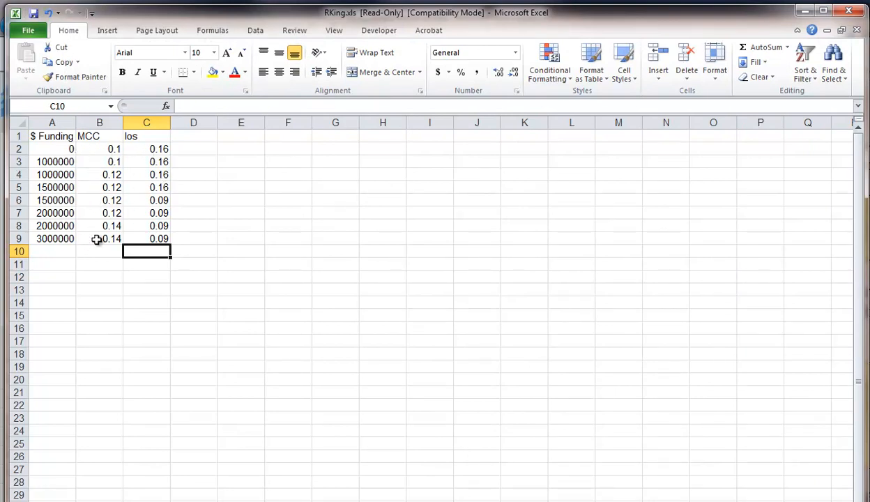
{"action": "left_click", "coordinate": [107, 31]}
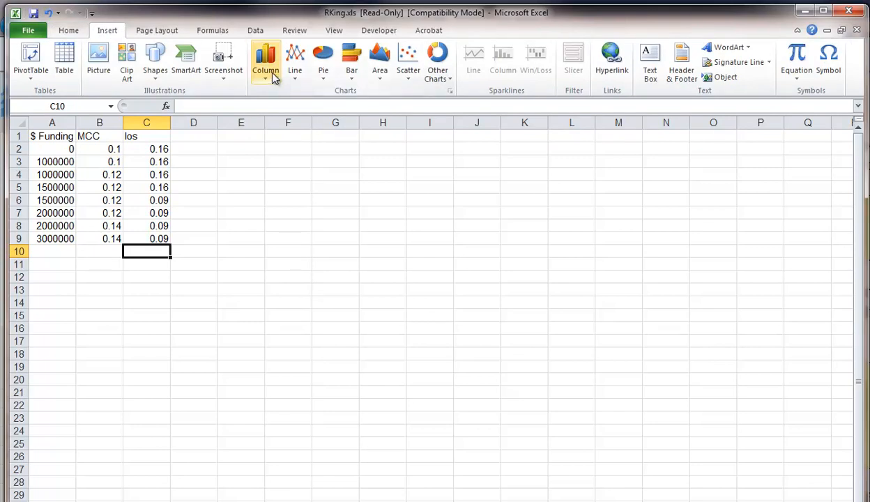
{"action": "left_click", "coordinate": [409, 61]}
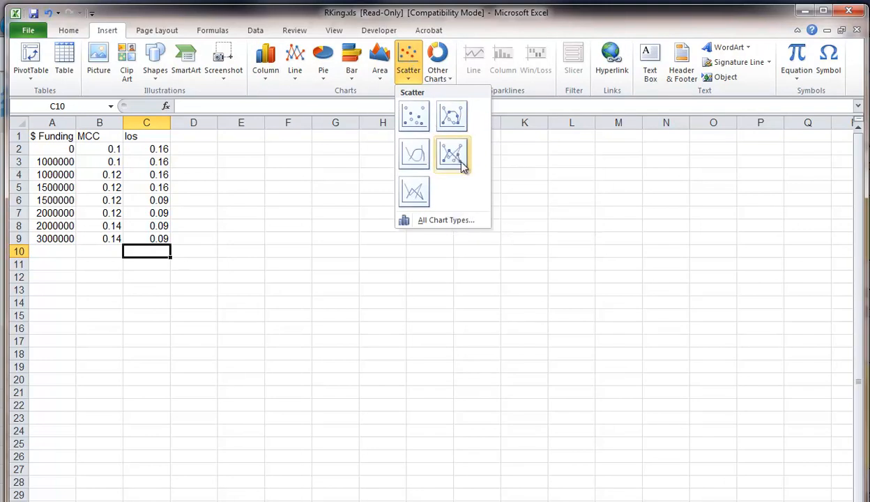
{"action": "left_click", "coordinate": [416, 192]}
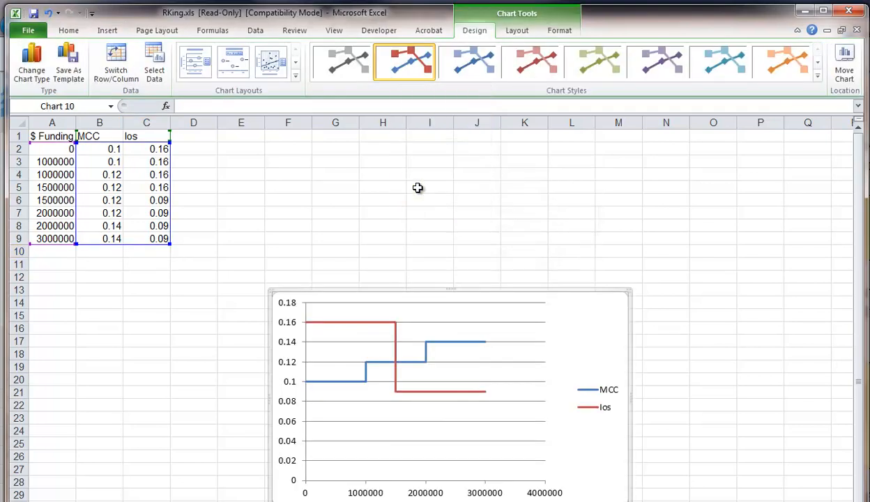
Place the chart enlarged beside the data table, starting at row 1, and delete its legend
{"action": "left_click_drag", "start_coordinate": [555, 296], "coordinate": [491, 150]}
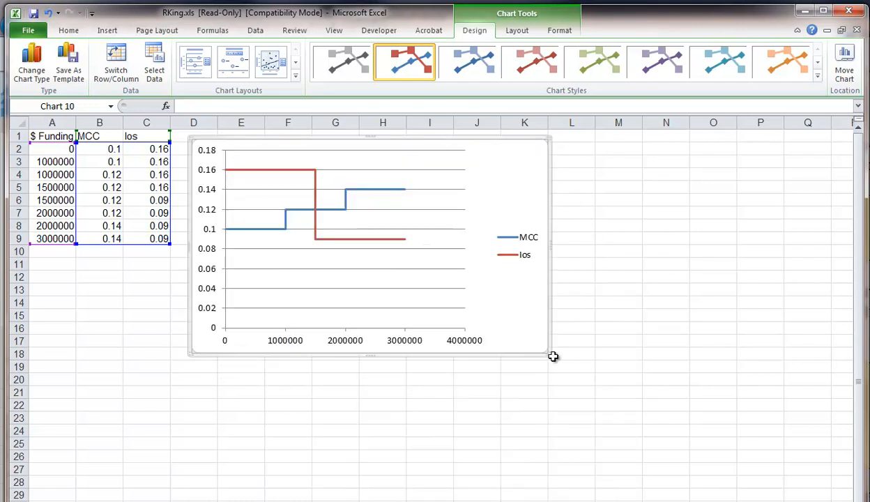
{"action": "left_click_drag", "start_coordinate": [548, 357], "coordinate": [664, 501]}
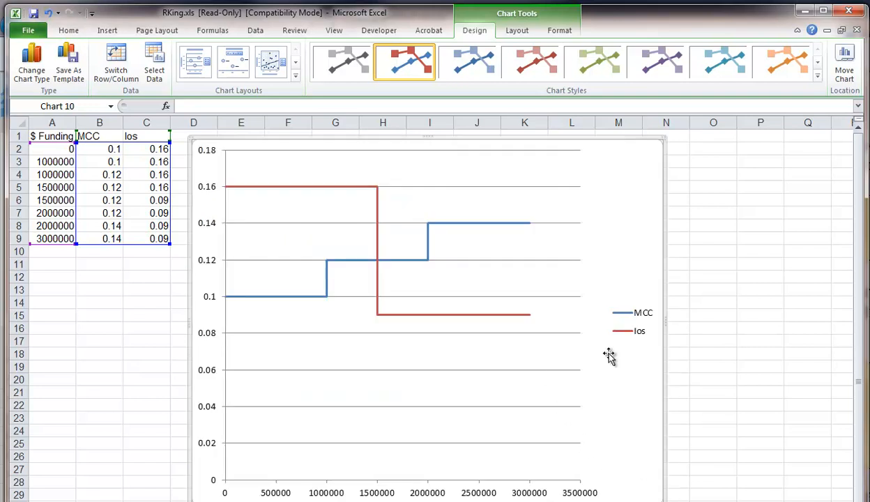
{"action": "left_click", "coordinate": [627, 315]}
{"action": "right_click", "coordinate": [627, 323]}
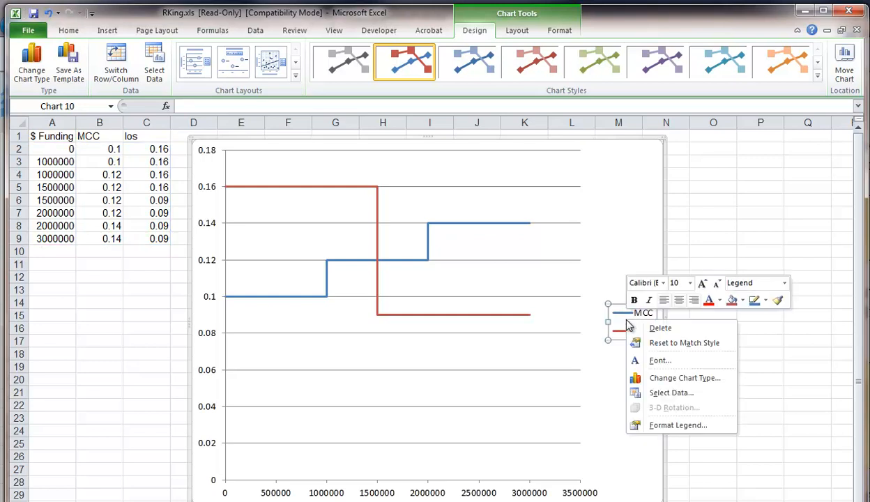
{"action": "left_click", "coordinate": [659, 328]}
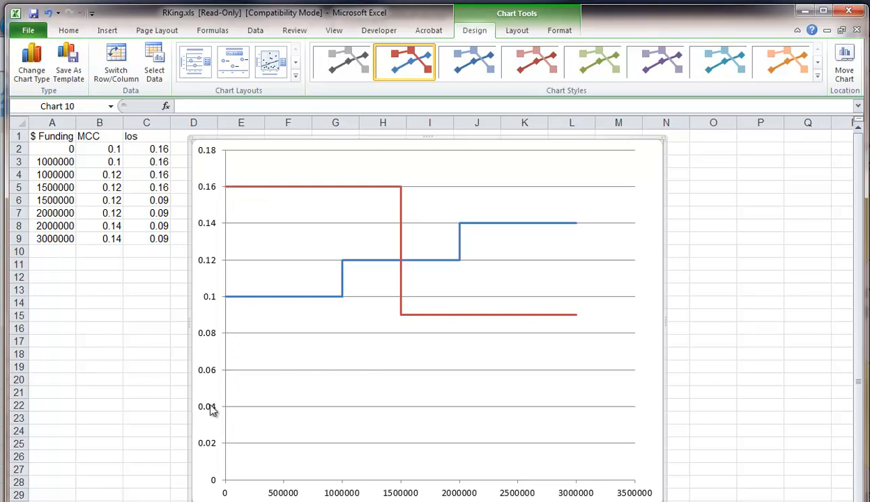
Set the chart's vertical axis to a fixed minimum of 0.08 and a fixed maximum of 0.17
{"action": "double_click", "coordinate": [213, 377]}
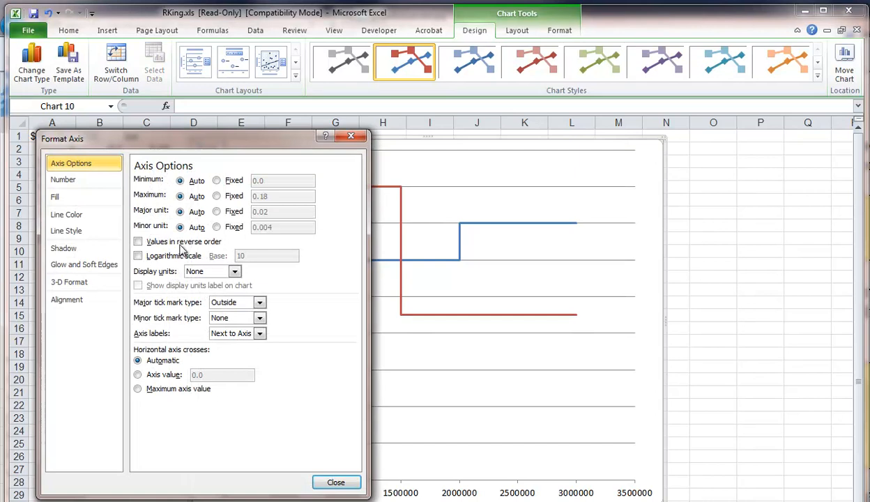
{"action": "left_click", "coordinate": [217, 180]}
{"action": "left_click_drag", "start_coordinate": [239, 144], "coordinate": [620, 114]}
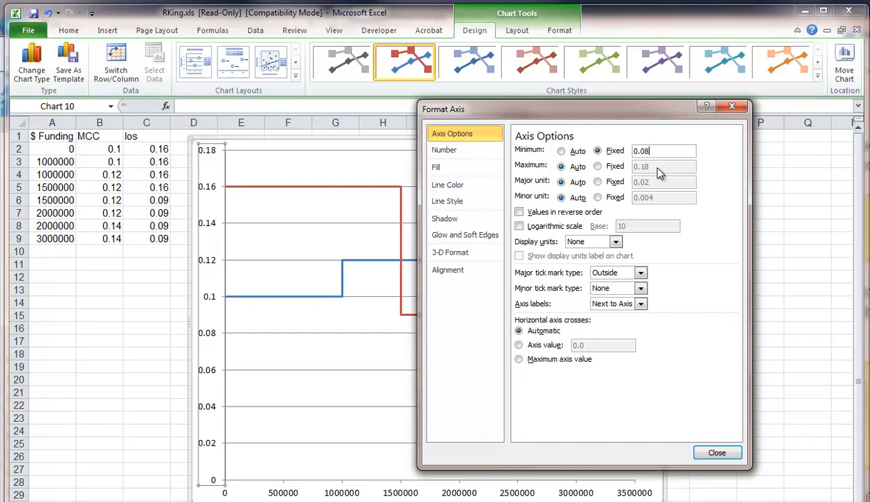
{"action": "left_click", "coordinate": [597, 167]}
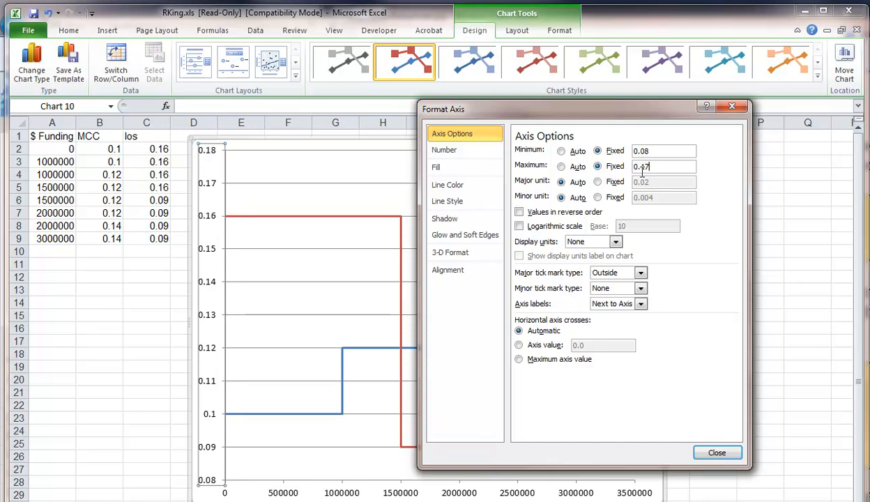
{"action": "key", "text": "Return"}
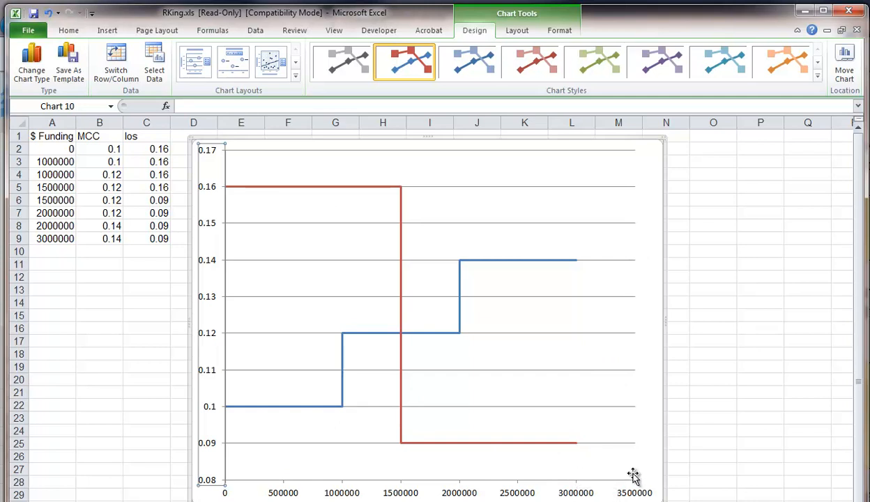
Set the chart's horizontal axis to a fixed maximum of 3.0E6
{"action": "double_click", "coordinate": [466, 491]}
{"action": "left_click_drag", "start_coordinate": [593, 113], "coordinate": [354, 57]}
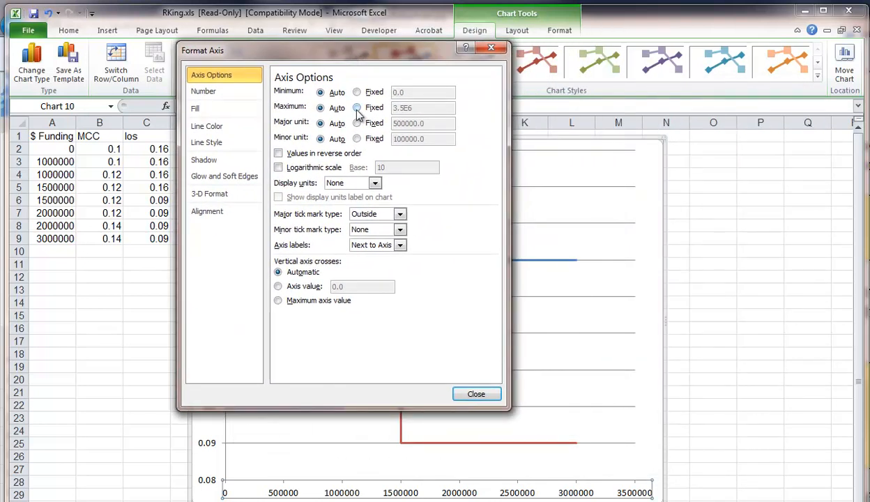
{"action": "left_click", "coordinate": [357, 108]}
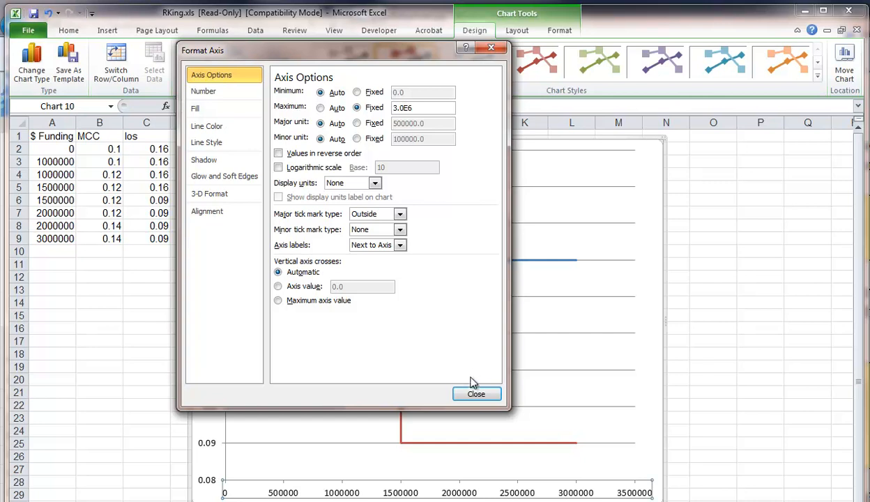
{"action": "left_click", "coordinate": [474, 394]}
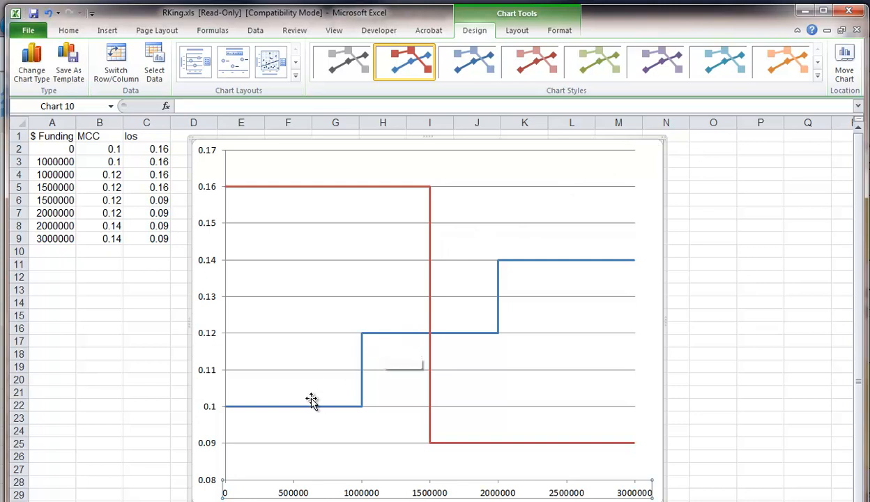
{"action": "left_click", "coordinate": [202, 495]}
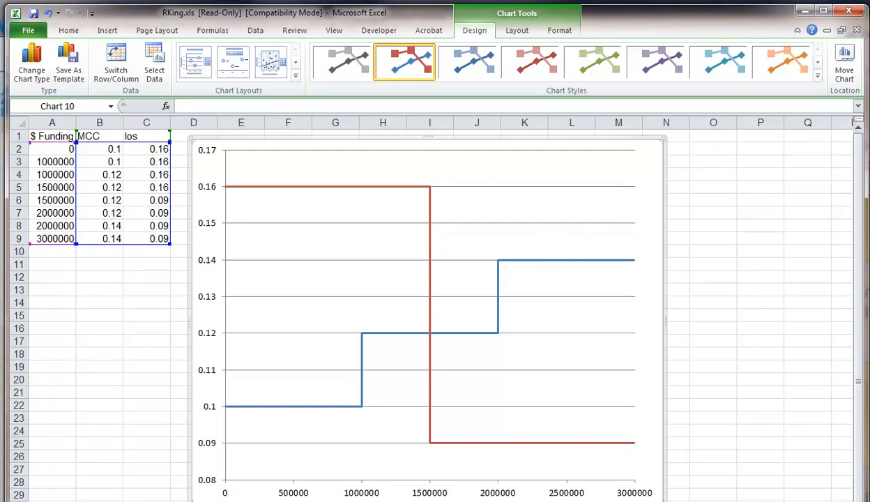
Arrange the worksheet and the graphtoduplicate.jpg picture side by side and compare the finished chart with the original graph
{"action": "left_click_drag", "start_coordinate": [863, 187], "coordinate": [517, 179]}
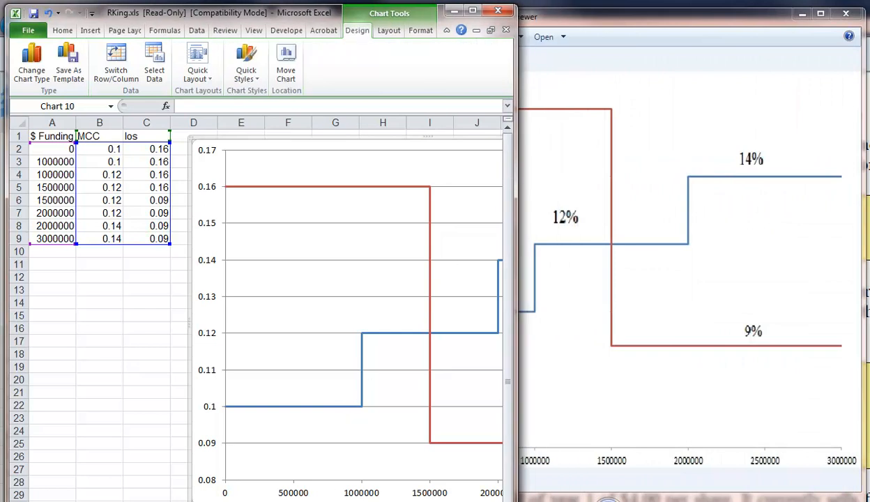
{"action": "scroll", "coordinate": [258, 307], "scroll_direction": "right", "scroll_amount": 4}
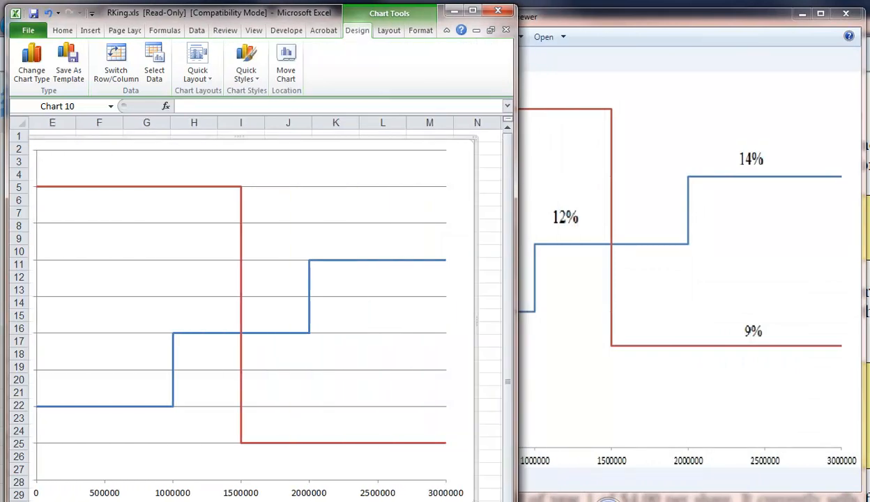
{"action": "scroll", "coordinate": [258, 307], "scroll_direction": "left", "scroll_amount": 1}
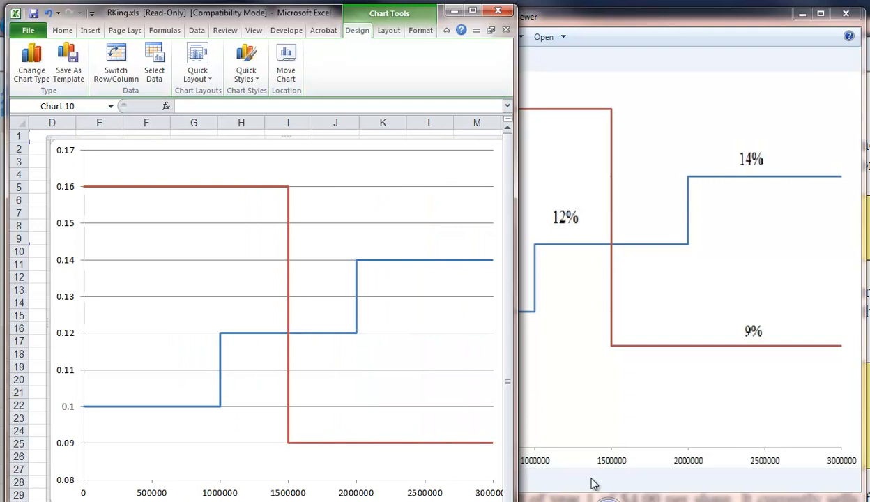
{"action": "left_click", "coordinate": [635, 399]}
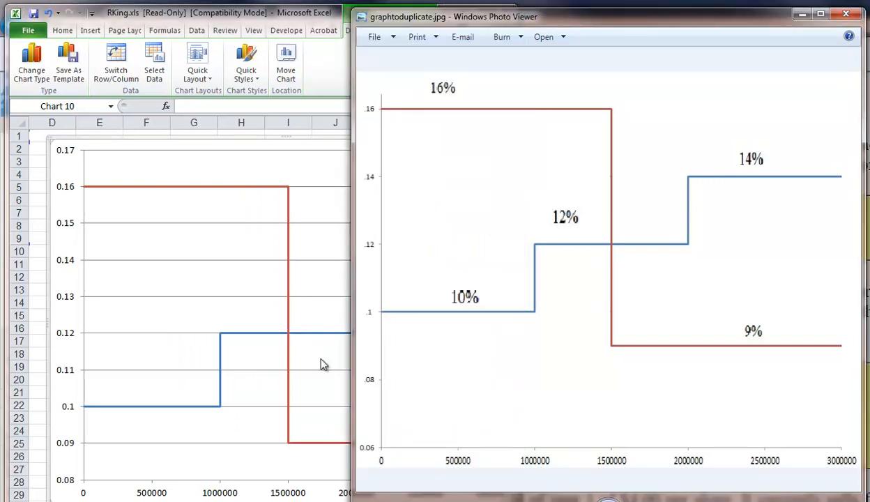
{"action": "left_click_drag", "start_coordinate": [353, 351], "coordinate": [518, 361]}
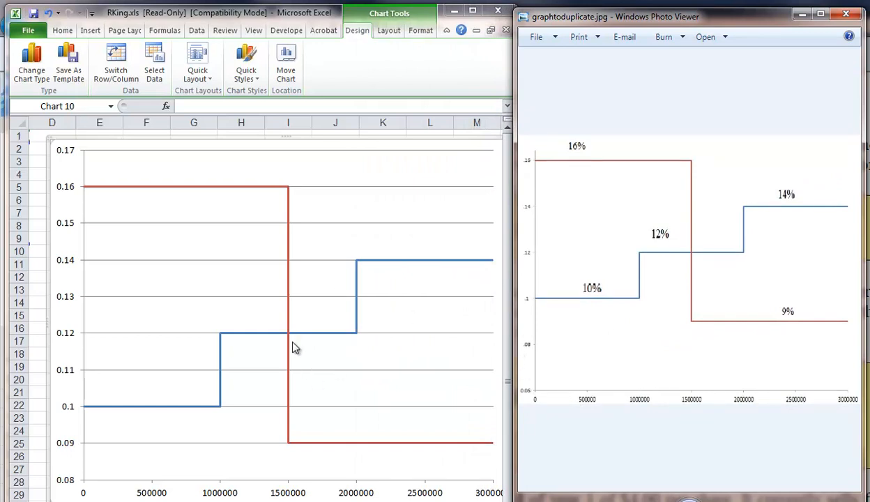
{"action": "mouse_move", "coordinate": [289, 343]}
Widen the worksheet window to show the whole chart and bring up the chart area's context options
{"action": "left_click", "coordinate": [486, 41]}
{"action": "left_click_drag", "start_coordinate": [513, 59], "coordinate": [858, 82]}
{"action": "right_click", "coordinate": [515, 162]}
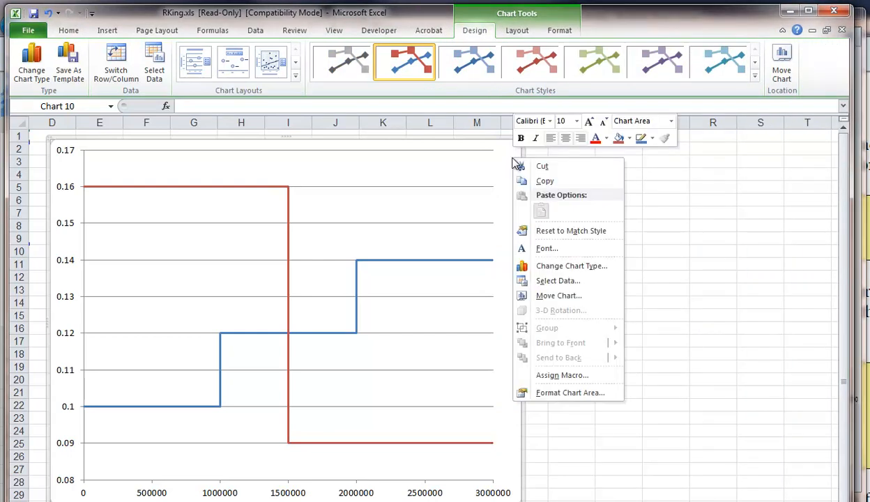